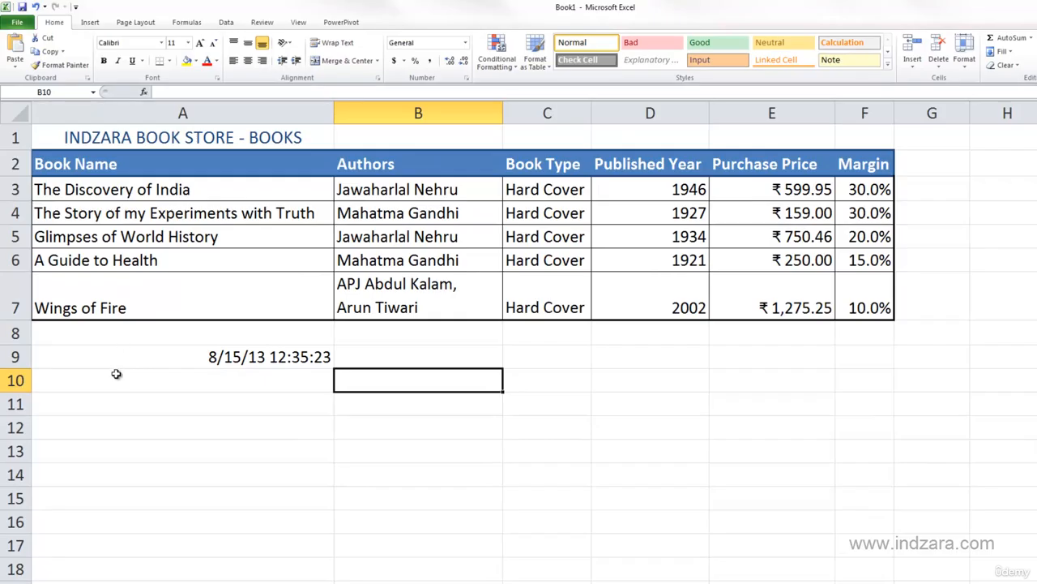
# Step: Move the date and time from cell A9 to G1 and fit column G's width to its contents
pyautogui.click(188, 360)
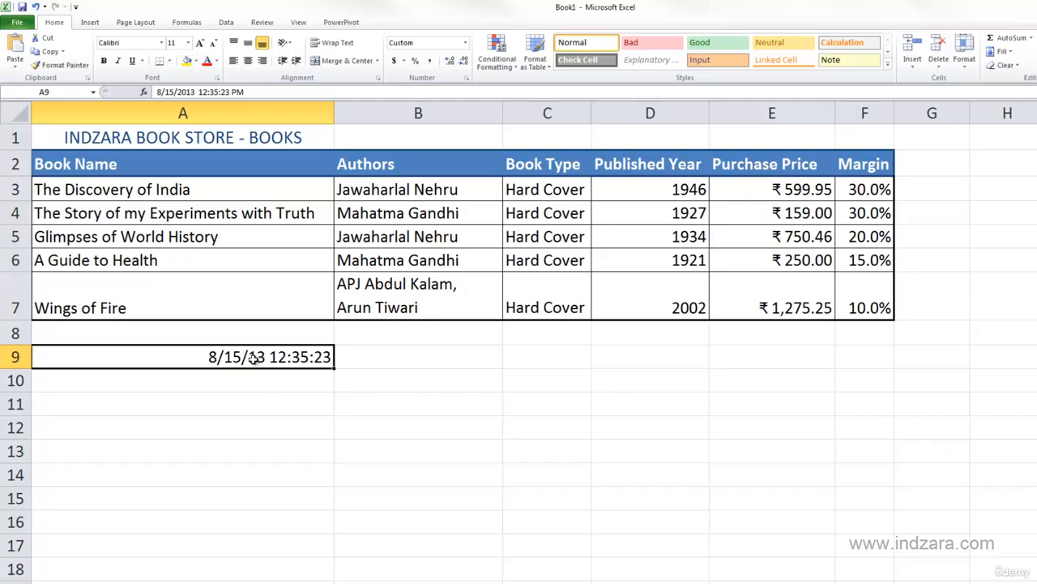
pyautogui.hotkey('ctrl', 'c')
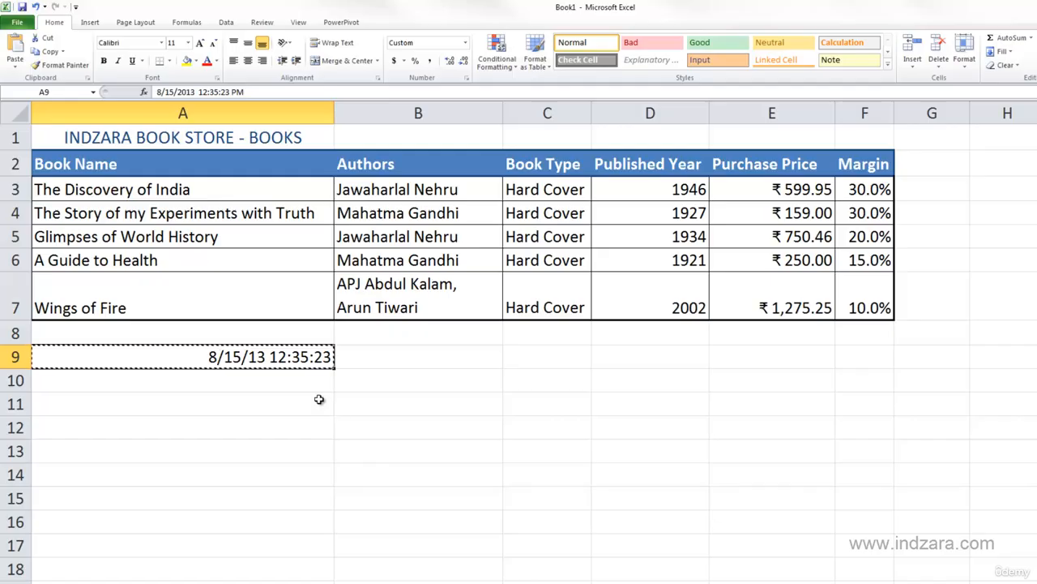
pyautogui.hotkey('ctrl', 'x')
pyautogui.click(933, 137)
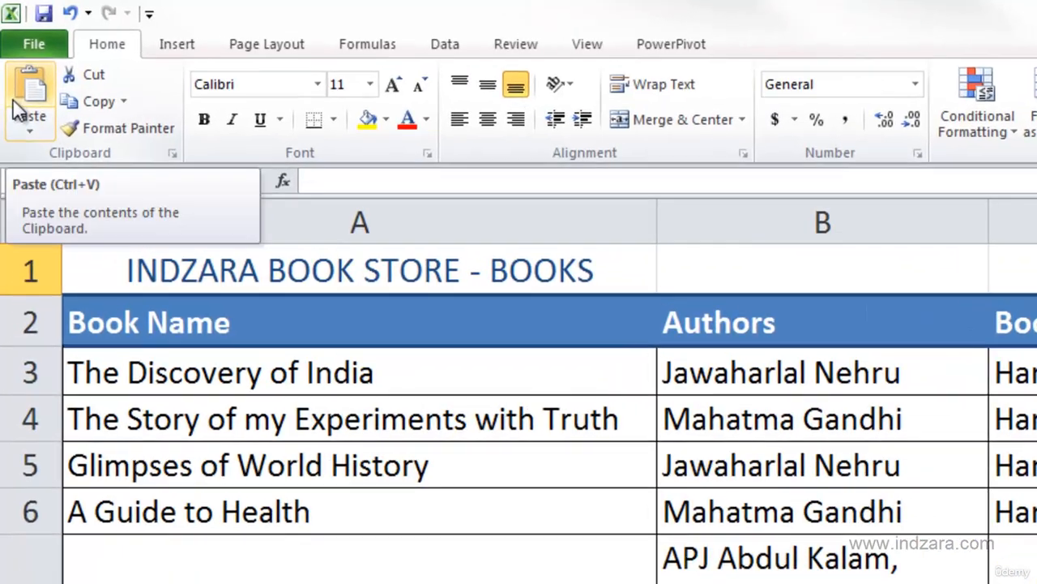
pyautogui.click(25, 107)
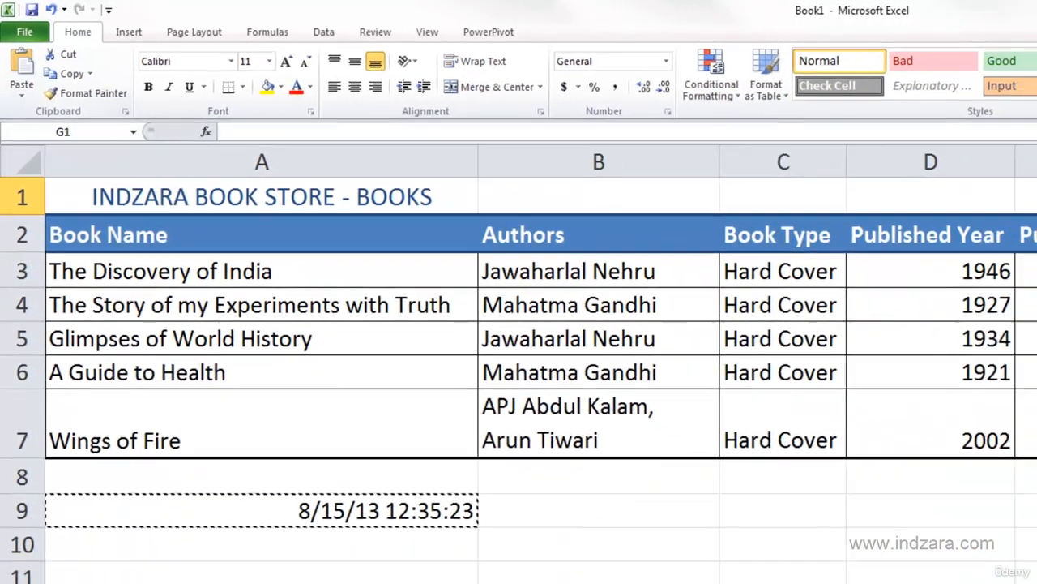
pyautogui.rightClick(900, 132)
pyautogui.click(927, 183)
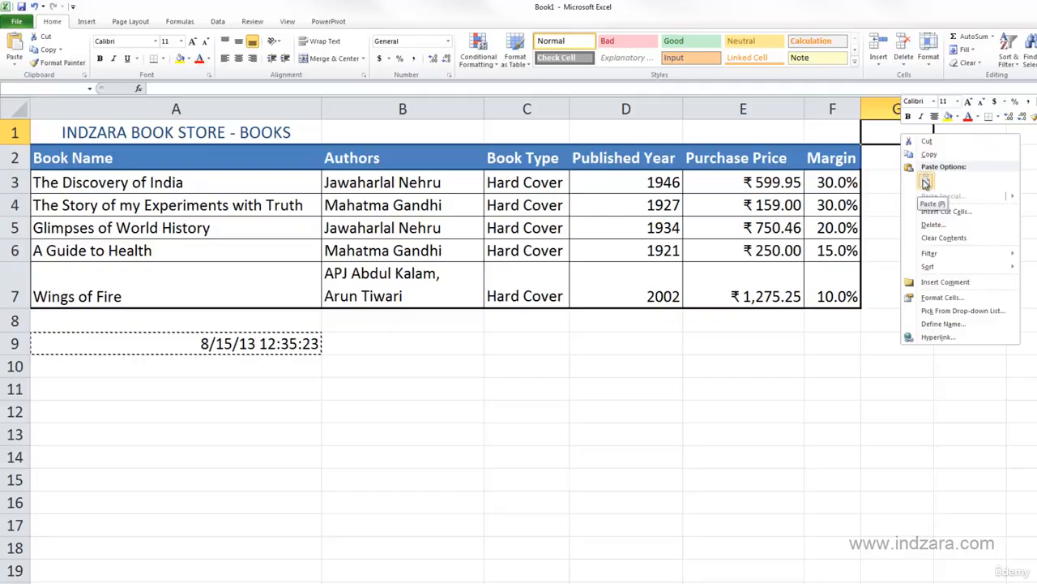
pyautogui.click(927, 184)
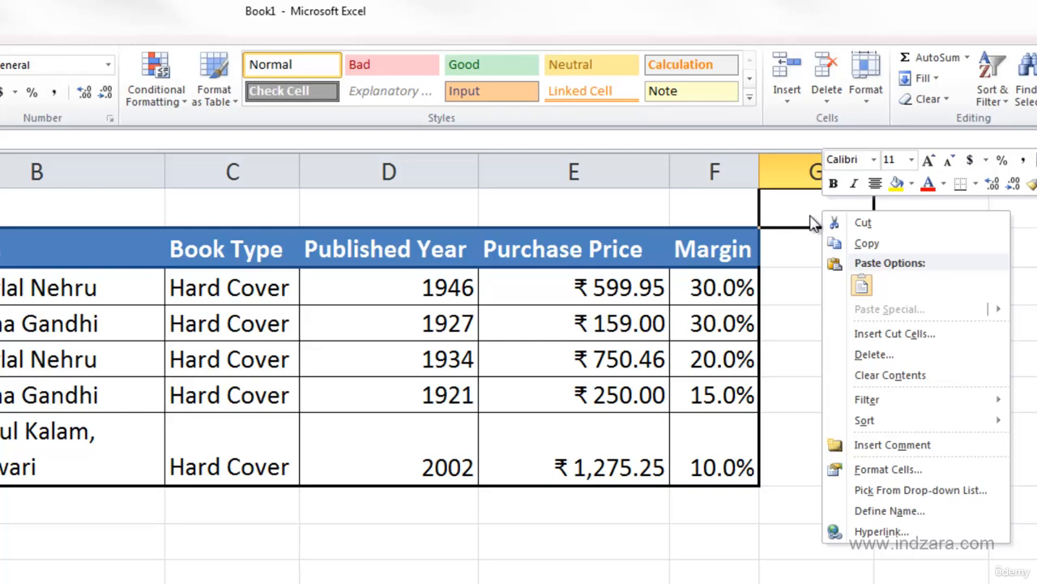
pyautogui.click(861, 284)
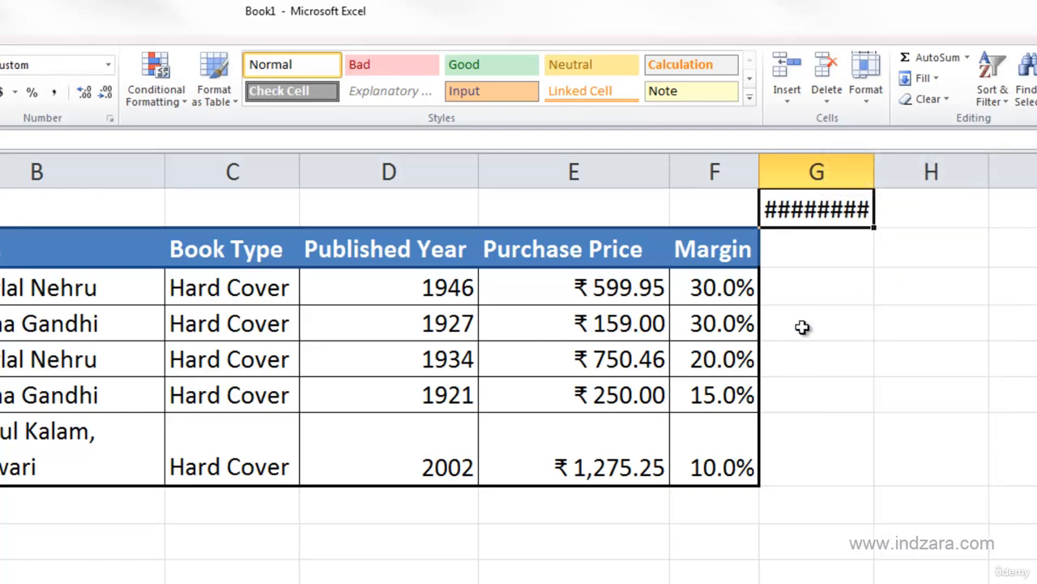
pyautogui.doubleClick(878, 177)
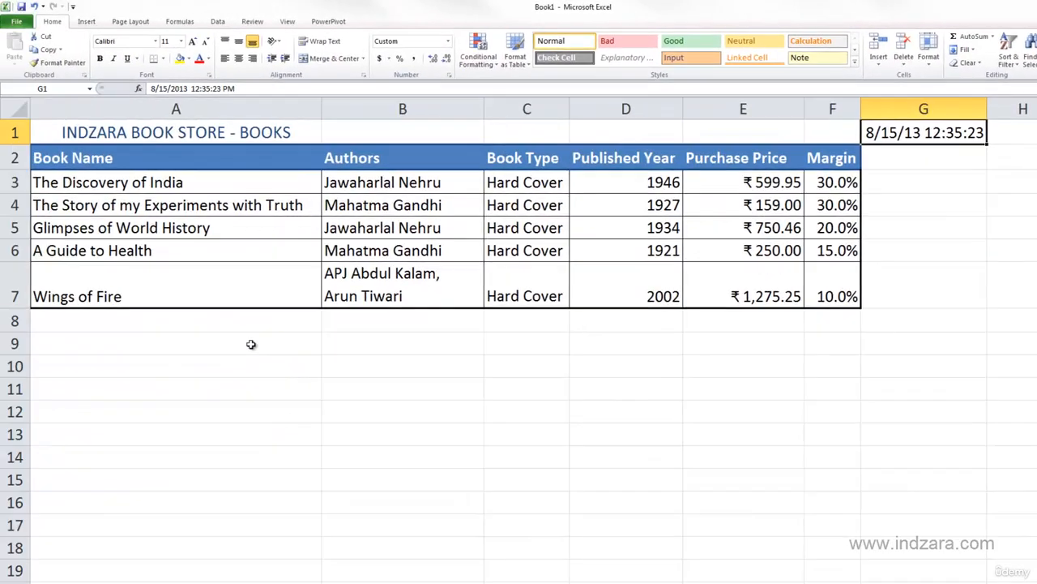
pyautogui.click(251, 344)
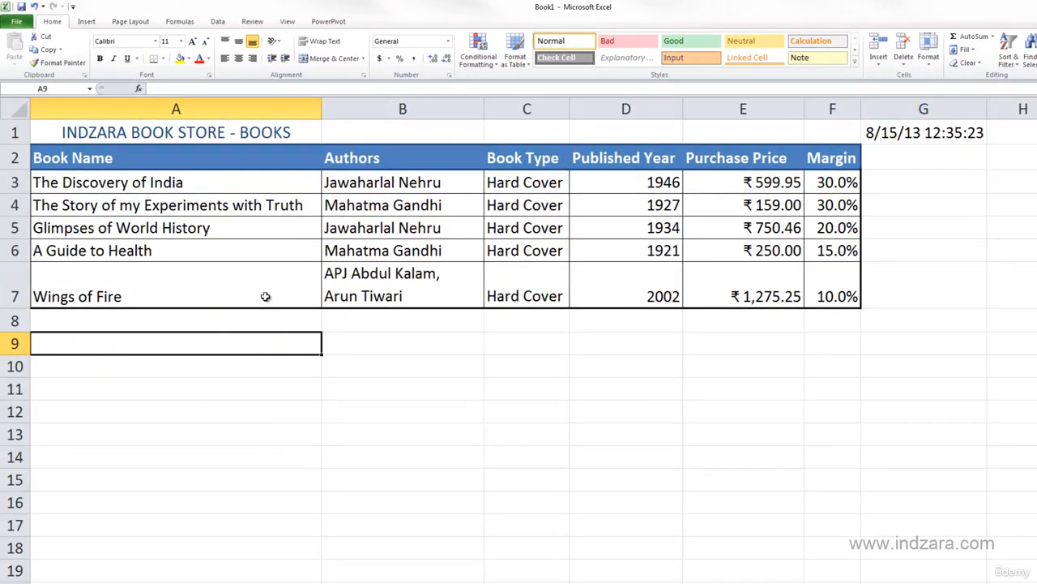
pyautogui.click(907, 133)
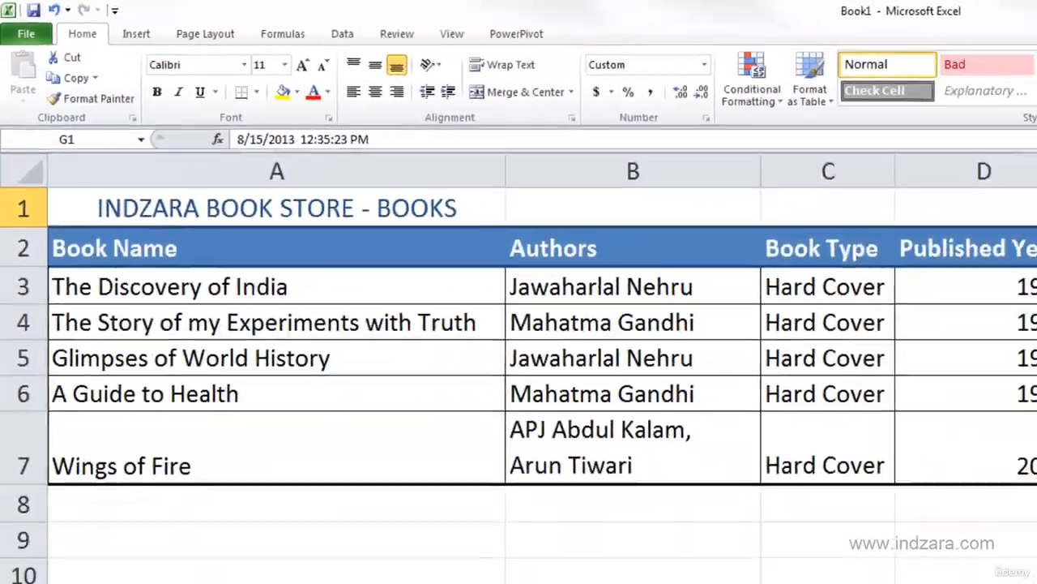
pyautogui.rightClick(891, 139)
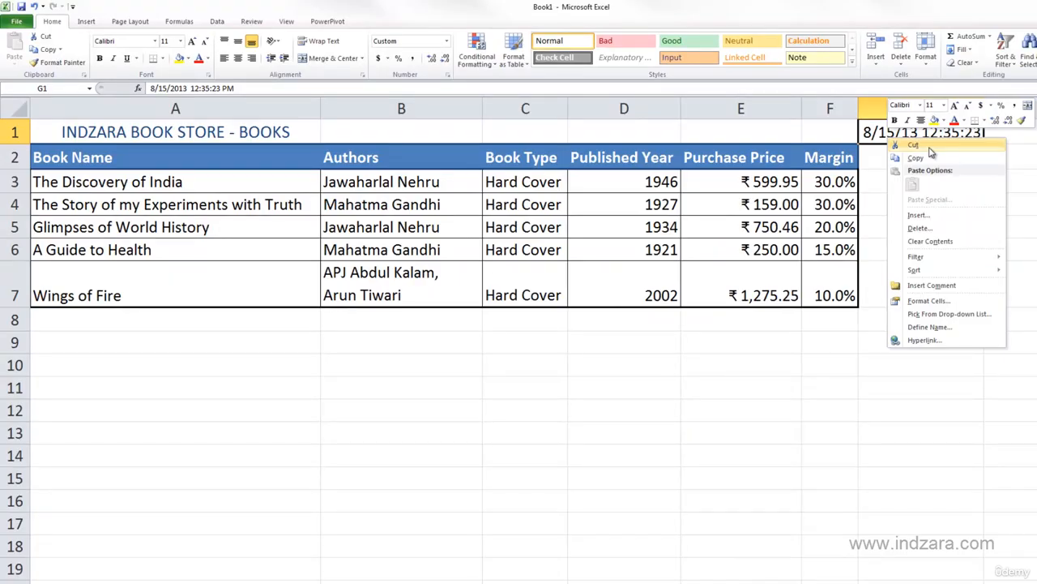
pyautogui.click(879, 140)
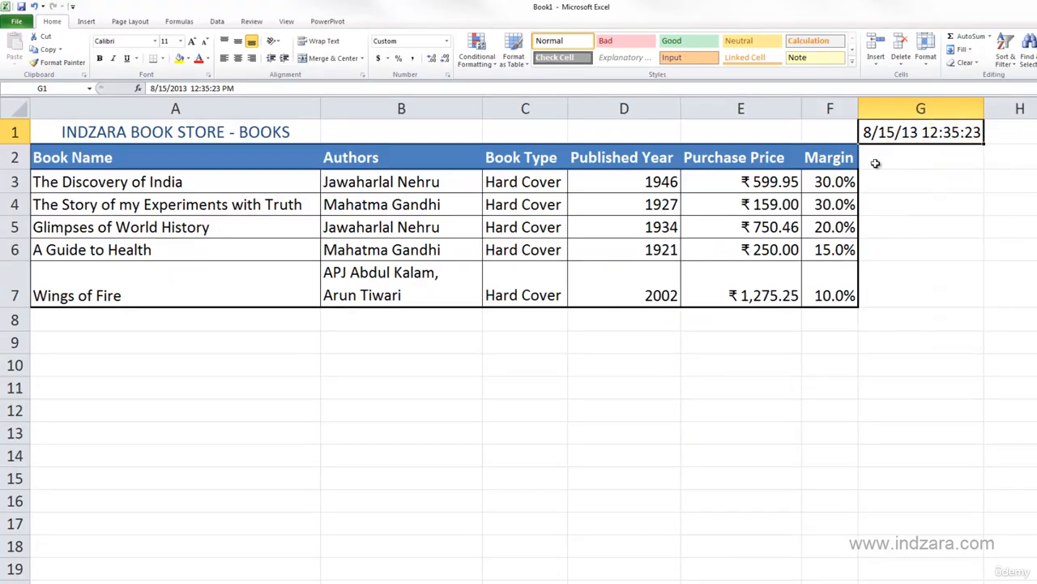
pyautogui.rightClick(886, 132)
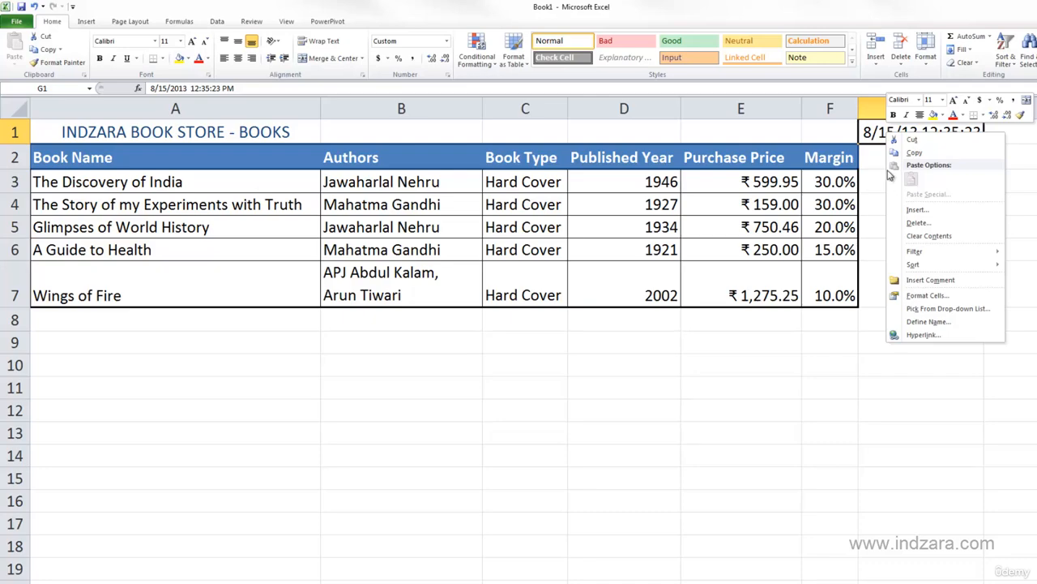
pyautogui.click(876, 190)
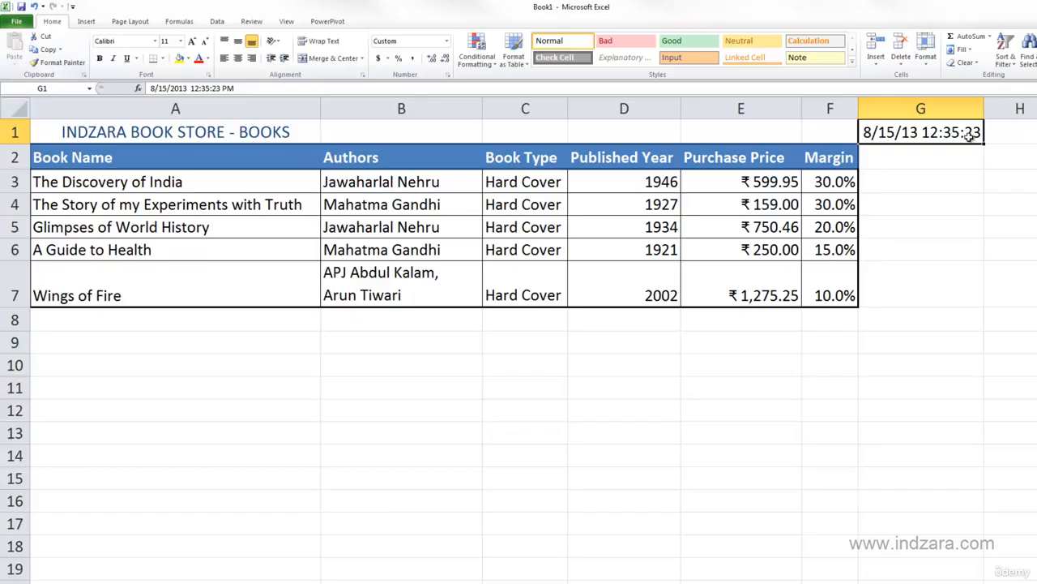
# Step: Move the date and time from cell G1 directly to G5
pyautogui.hotkey('ctrl', 'c')
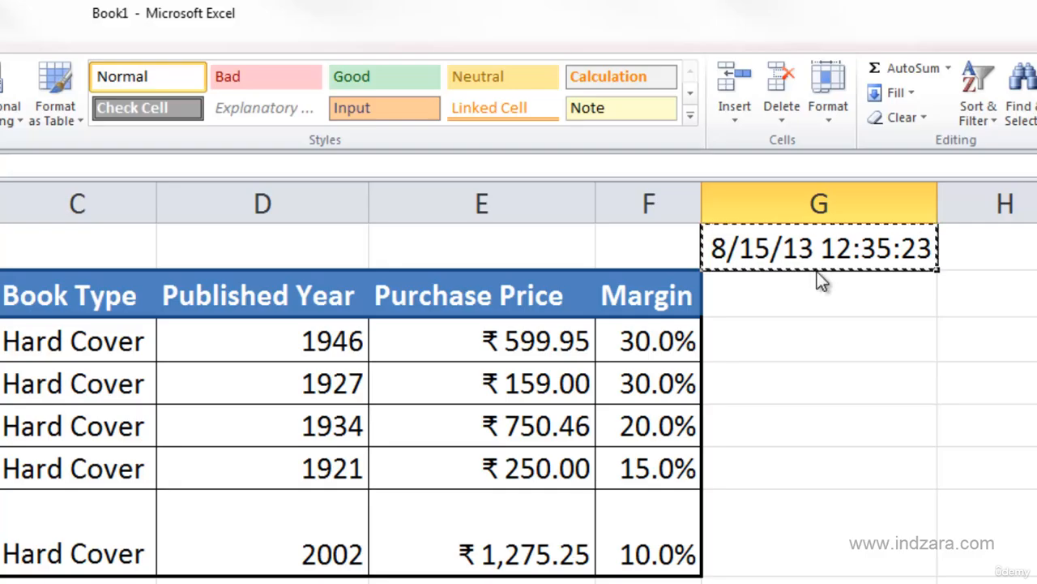
pyautogui.moveTo(817, 274); pyautogui.dragTo(815, 295)
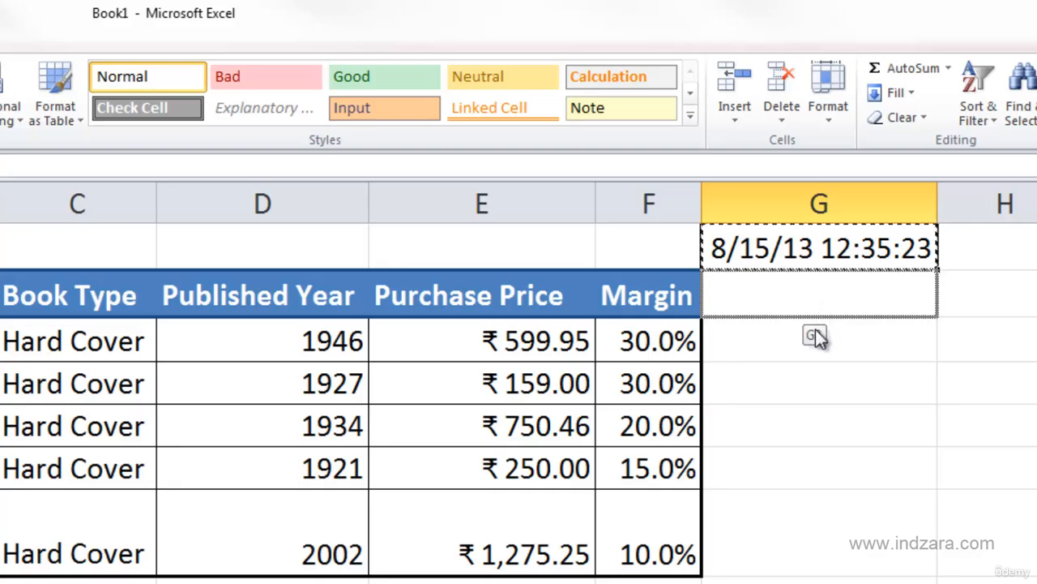
pyautogui.moveTo(816, 331); pyautogui.dragTo(842, 414)
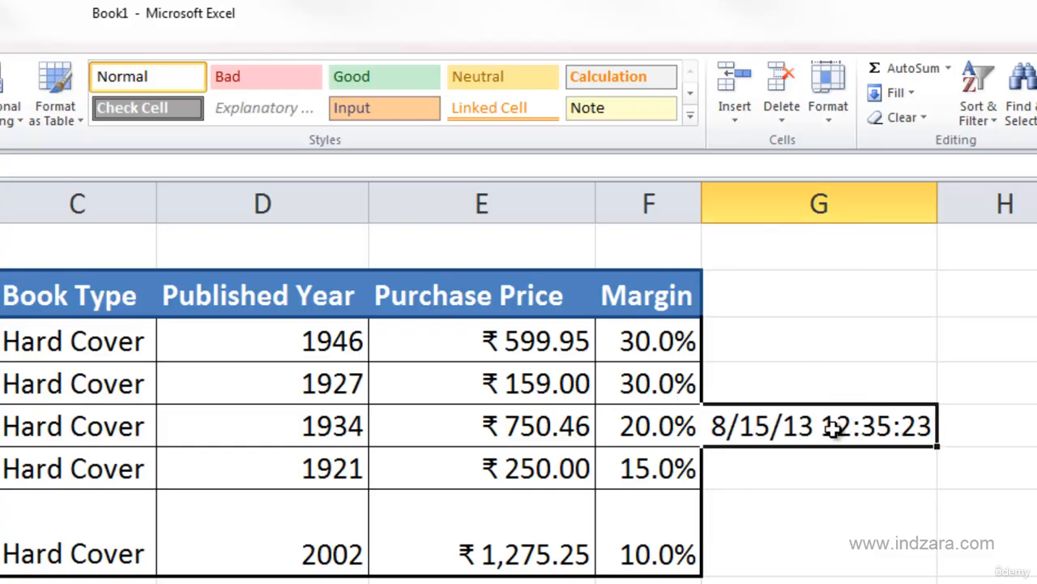
pyautogui.click(836, 470)
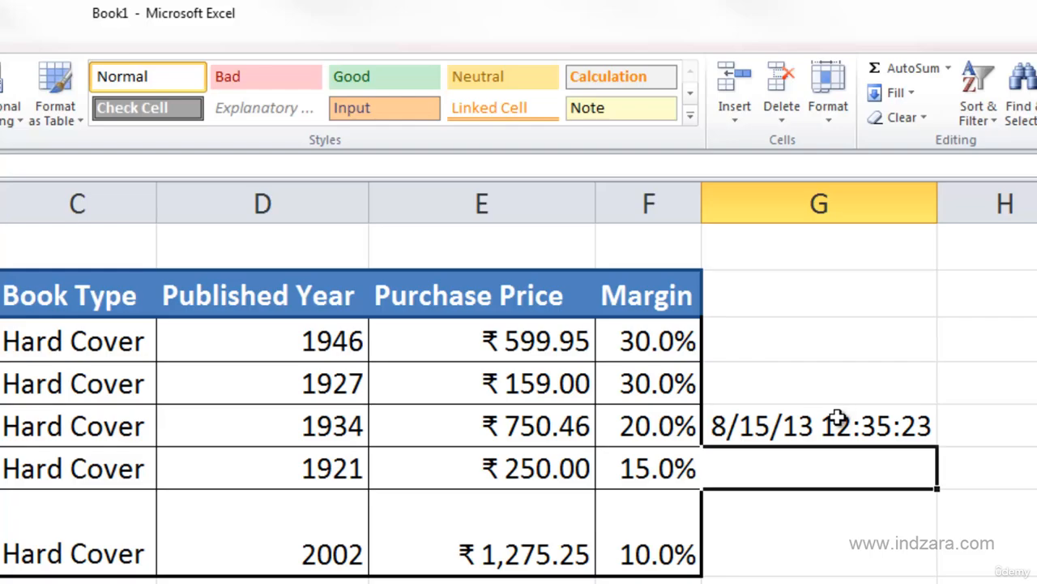
pyautogui.click(837, 419)
pyautogui.click(835, 247)
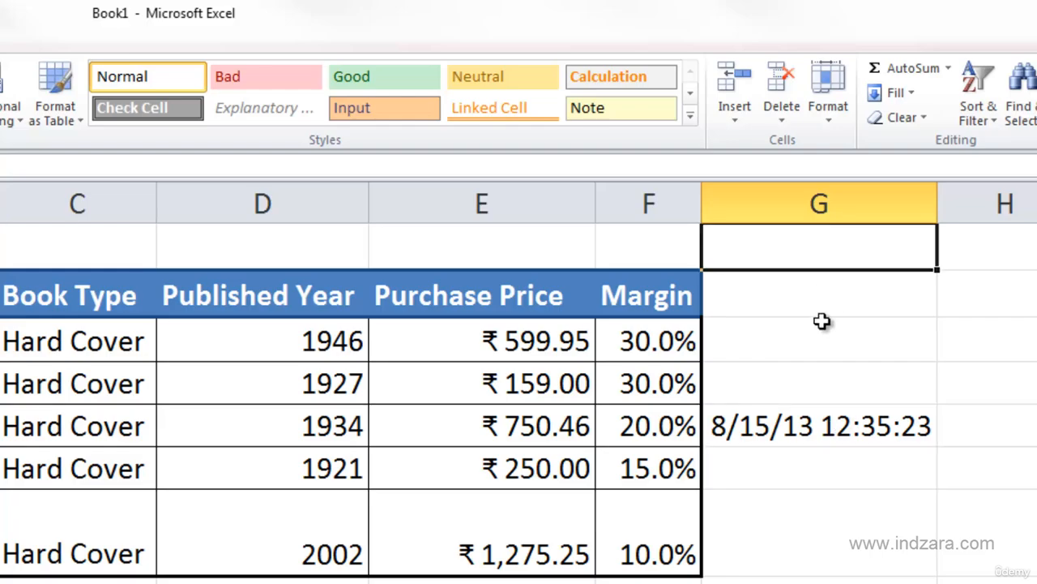
# Step: Move the date and time from cell G5 back to G1
pyautogui.click(815, 436)
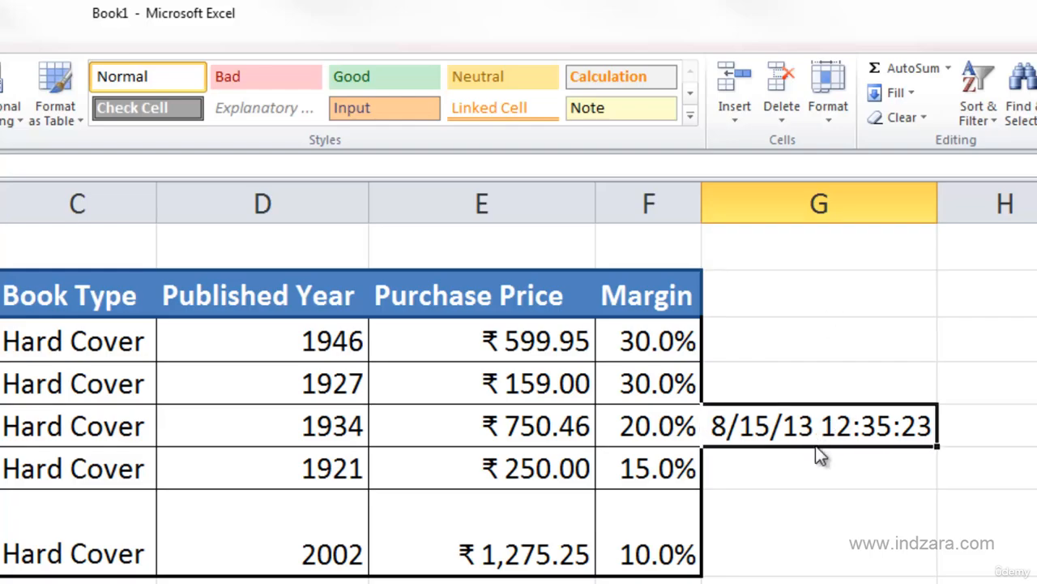
pyautogui.moveTo(815, 445); pyautogui.dragTo(835, 247)
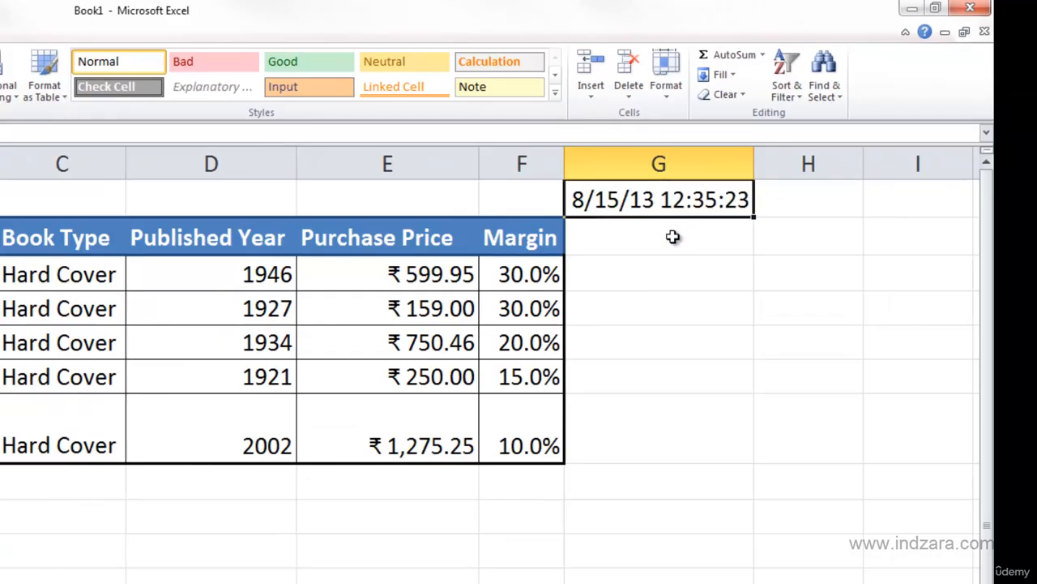
pyautogui.moveTo(677, 227); pyautogui.dragTo(678, 203)
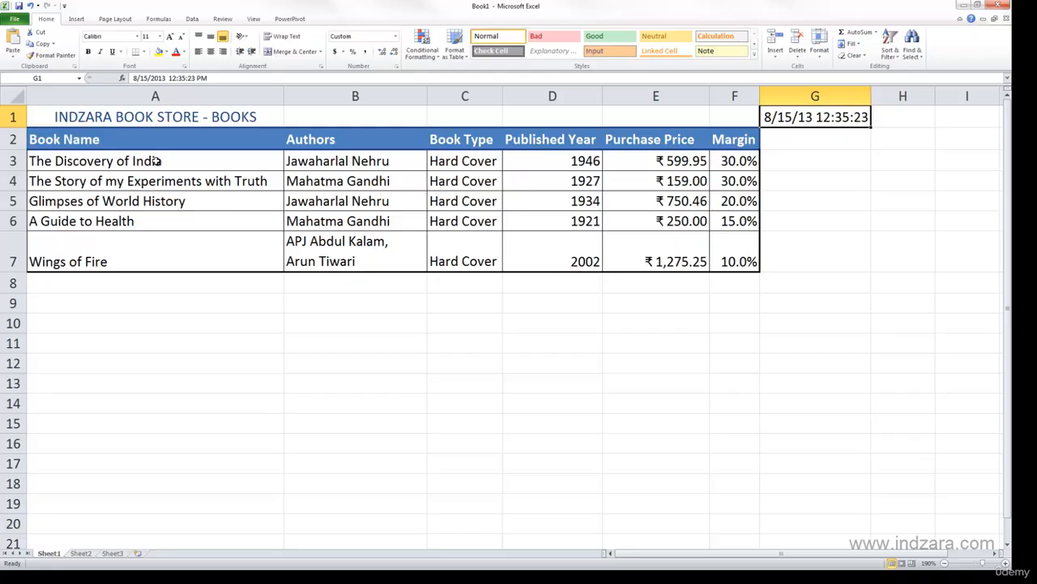
# Step: Copy the book names, authors, book types and published years in A3:D7 and paste them starting at A8
pyautogui.moveTo(162, 158); pyautogui.dragTo(315, 245)
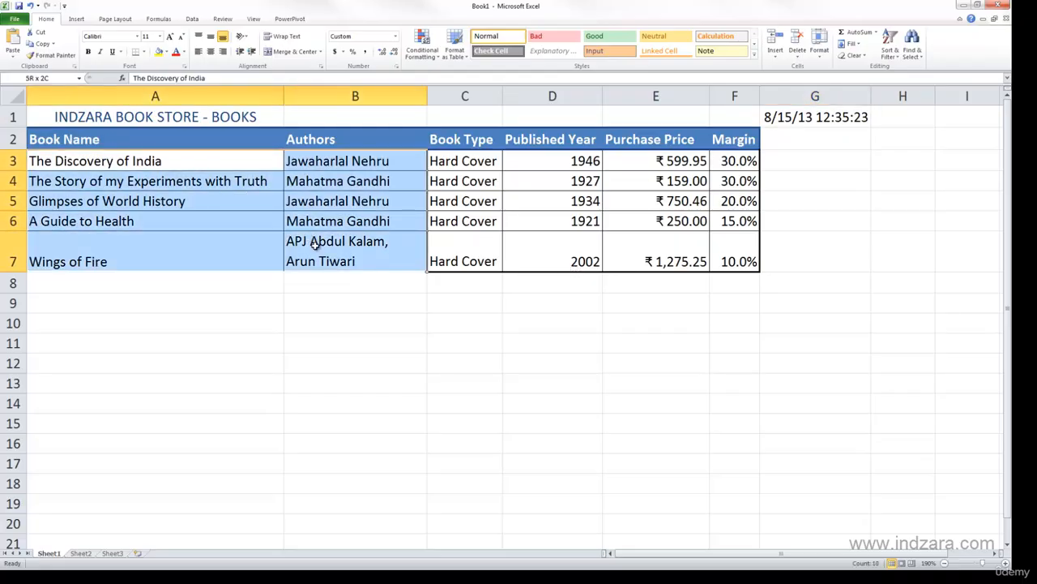
pyautogui.moveTo(510, 246); pyautogui.dragTo(564, 247)
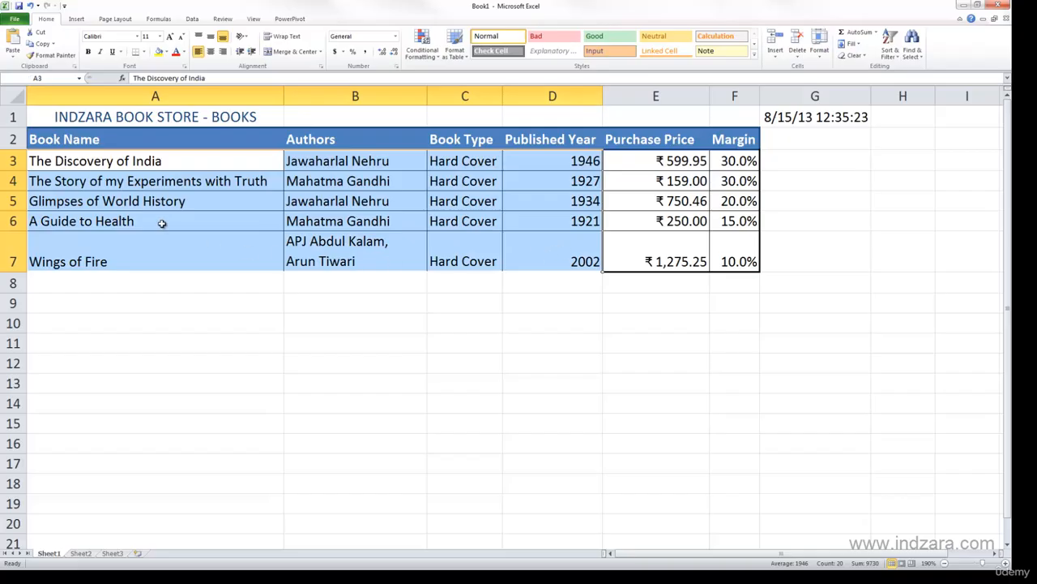
pyautogui.hotkey('ctrl', 'c')
pyautogui.click(160, 281)
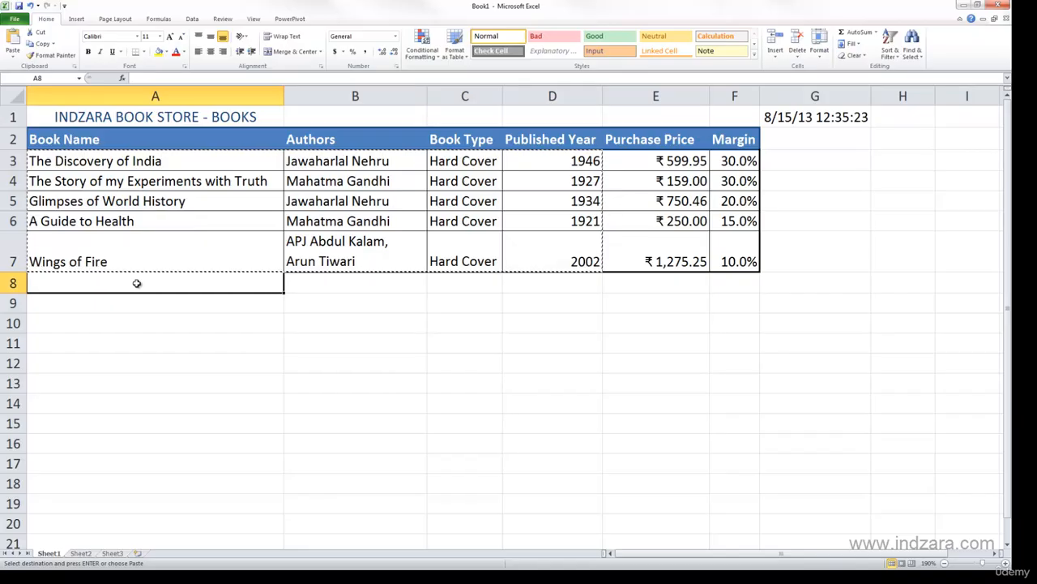
pyautogui.hotkey('ctrl', 'v')
pyautogui.click(293, 445)
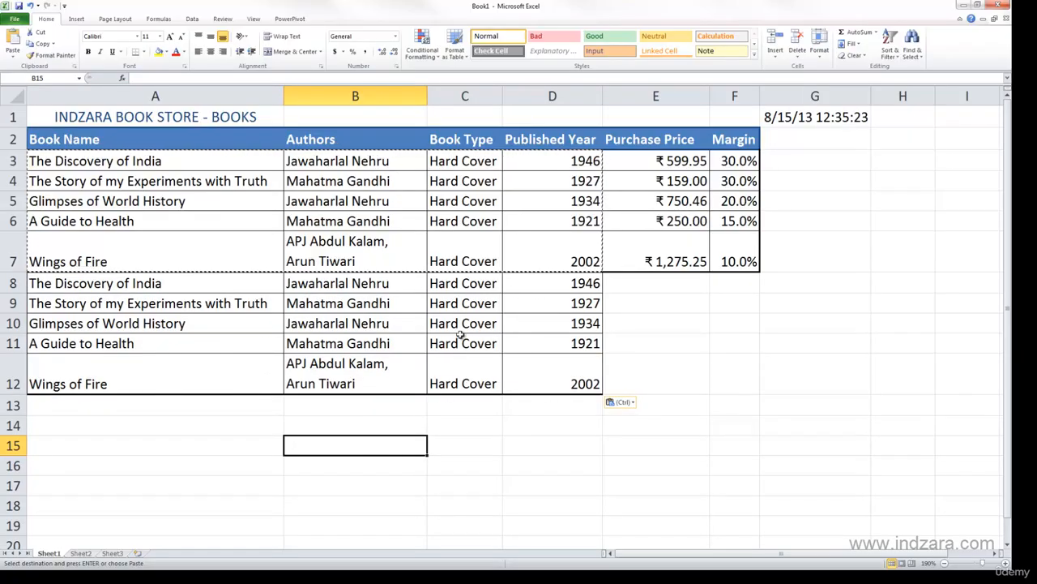
# Step: Fill the Book Type cells C8:C12 with "Soft Cover" in a single entry
pyautogui.click(487, 283)
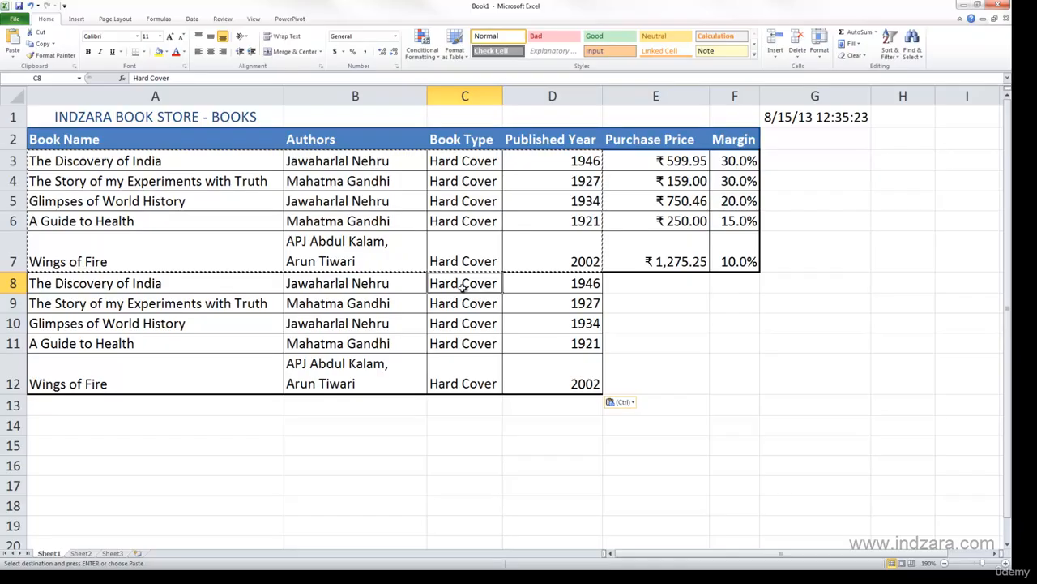
pyautogui.moveTo(468, 288); pyautogui.dragTo(468, 383)
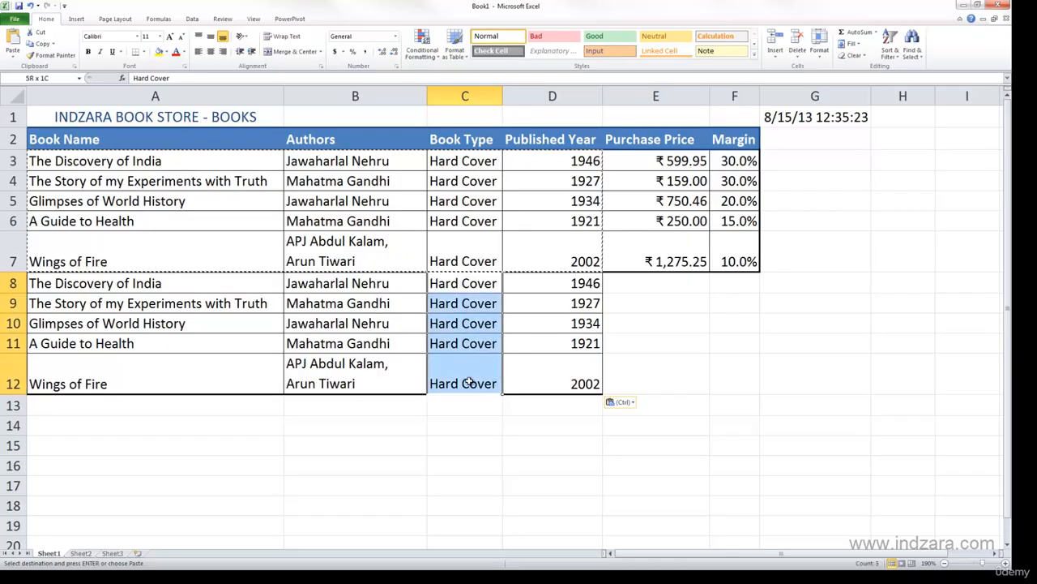
pyautogui.write('Soft Cover')
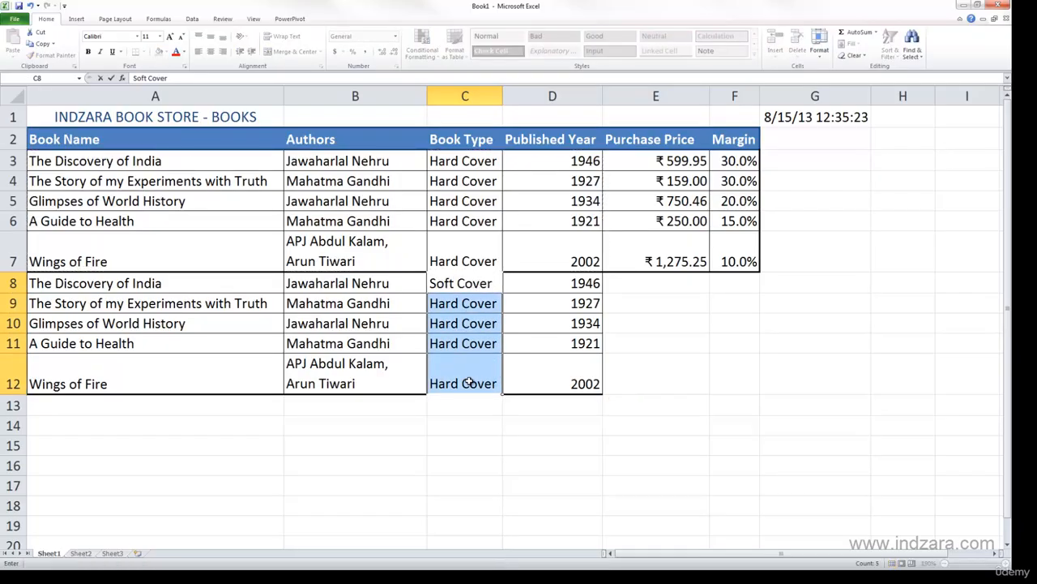
pyautogui.hotkey('ctrl', 'Return')
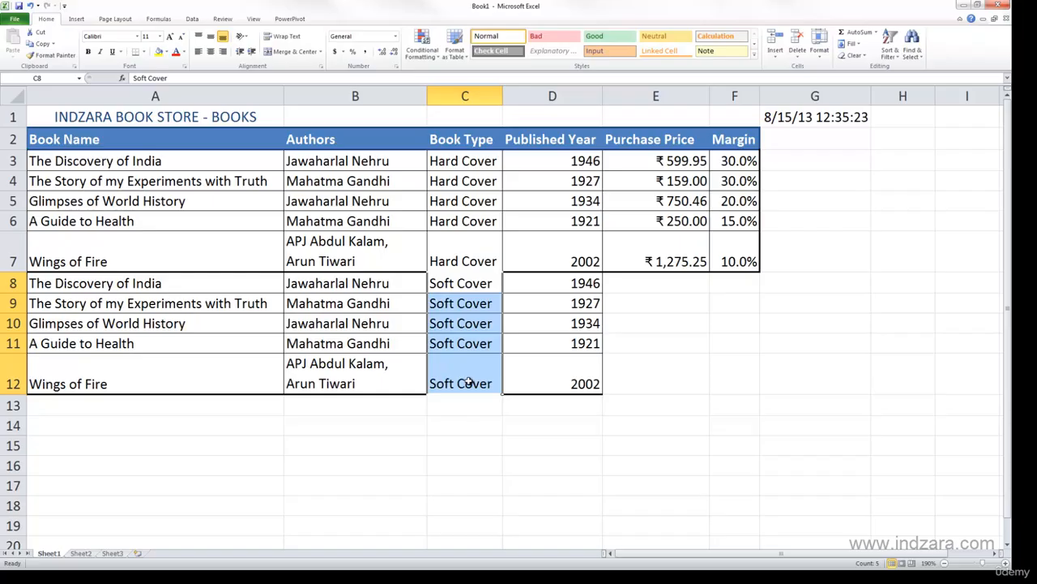
pyautogui.click(655, 373)
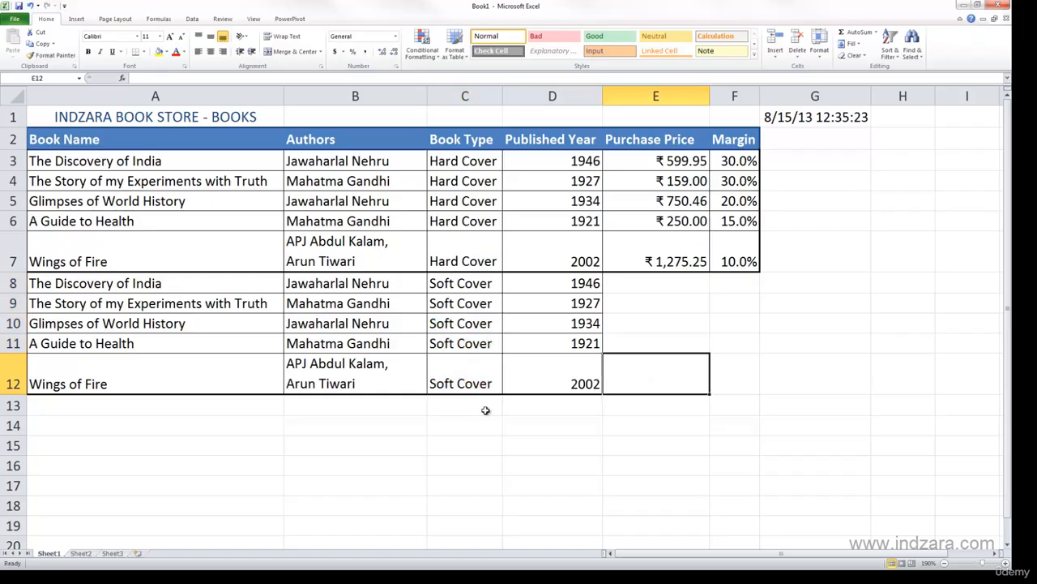
pyautogui.click(357, 347)
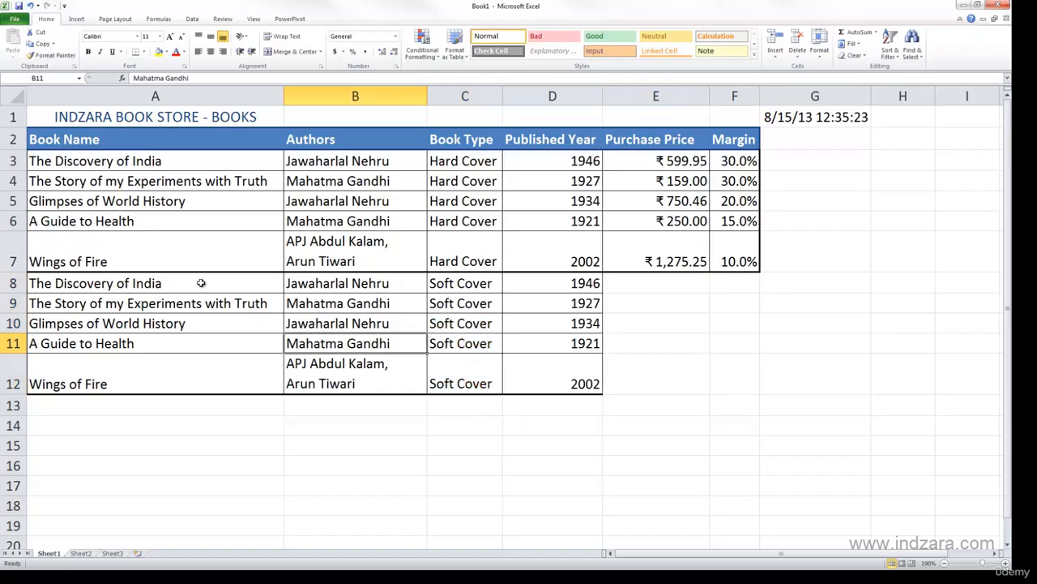
# Step: Copy the book names and authors in A8:B12 and paste them starting at A13
pyautogui.moveTo(201, 283); pyautogui.dragTo(304, 374)
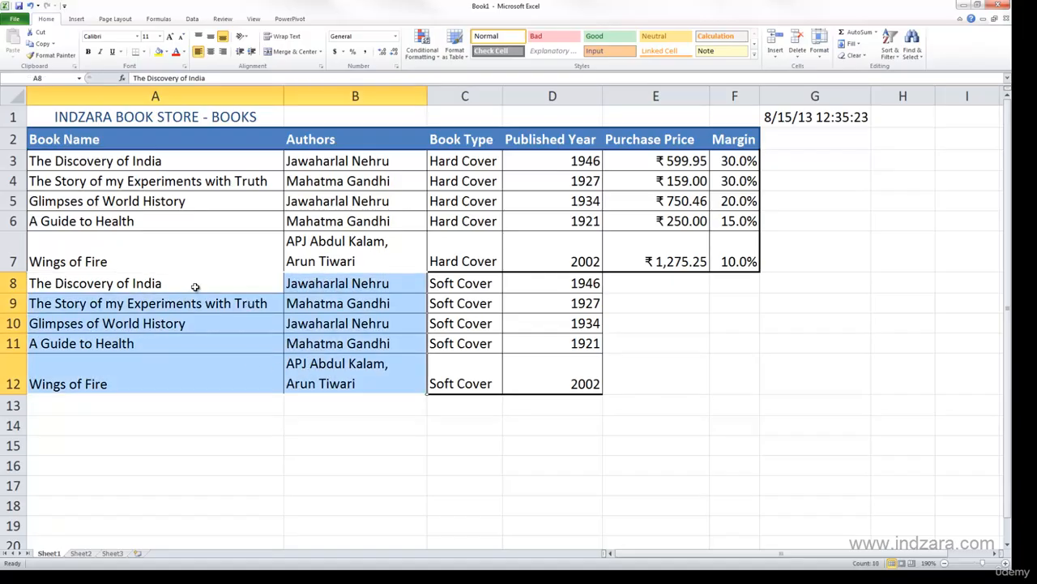
pyautogui.hotkey('ctrl', 'c')
pyautogui.click(197, 408)
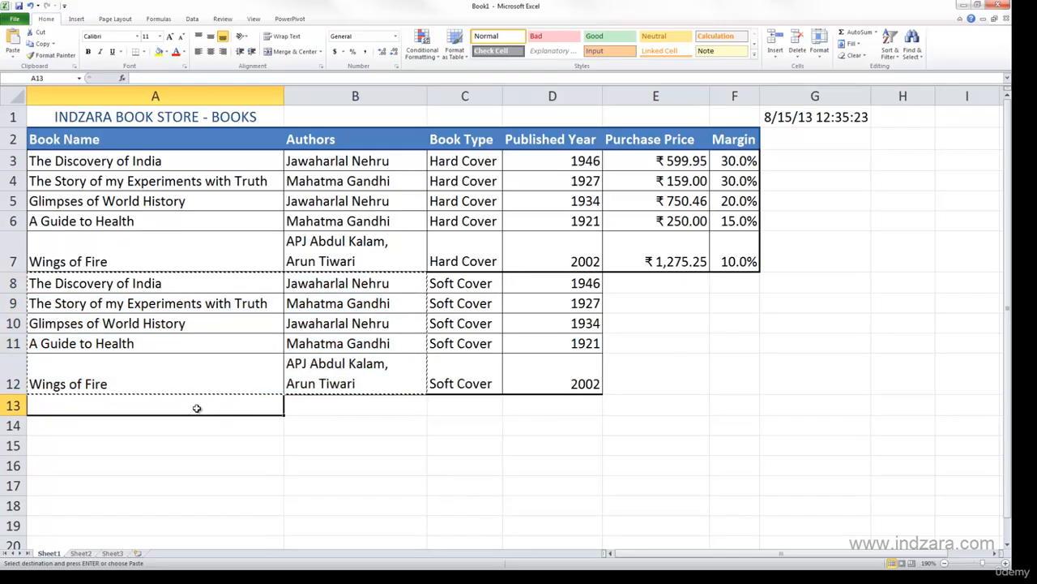
pyautogui.hotkey('ctrl', 'v')
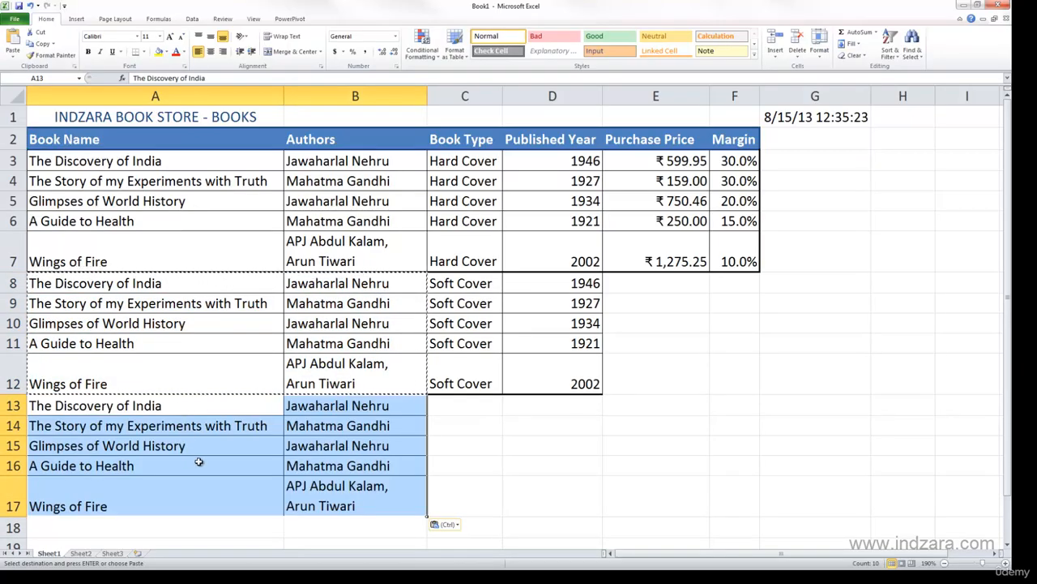
# Step: Enter "e-book" as the Book Type in C13 and fill it down through C17
pyautogui.click(473, 405)
pyautogui.write('e-')
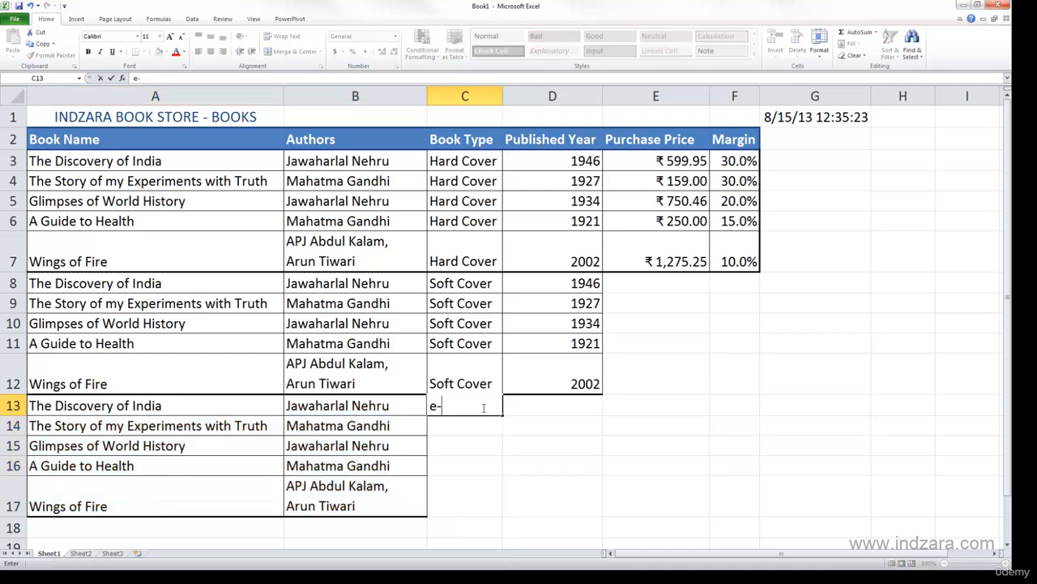
pyautogui.write('book')
pyautogui.press('Return')
pyautogui.click(482, 407)
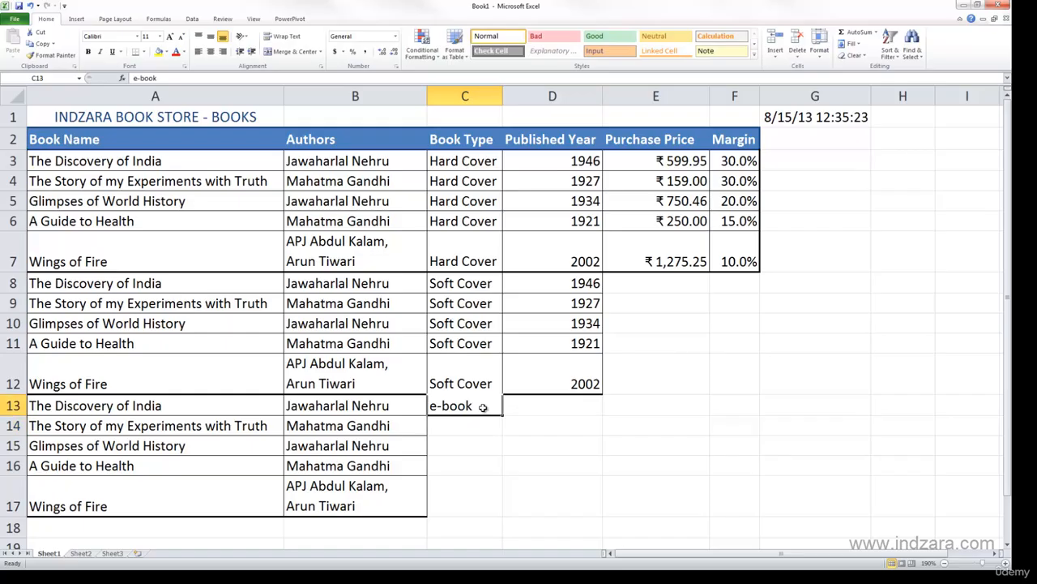
pyautogui.moveTo(504, 417); pyautogui.dragTo(503, 515)
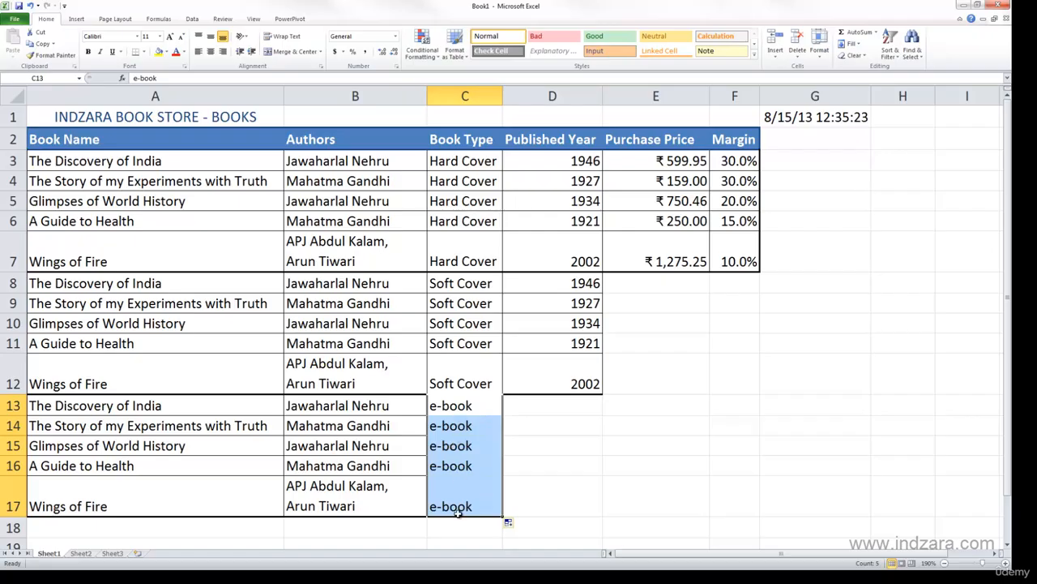
pyautogui.click(593, 494)
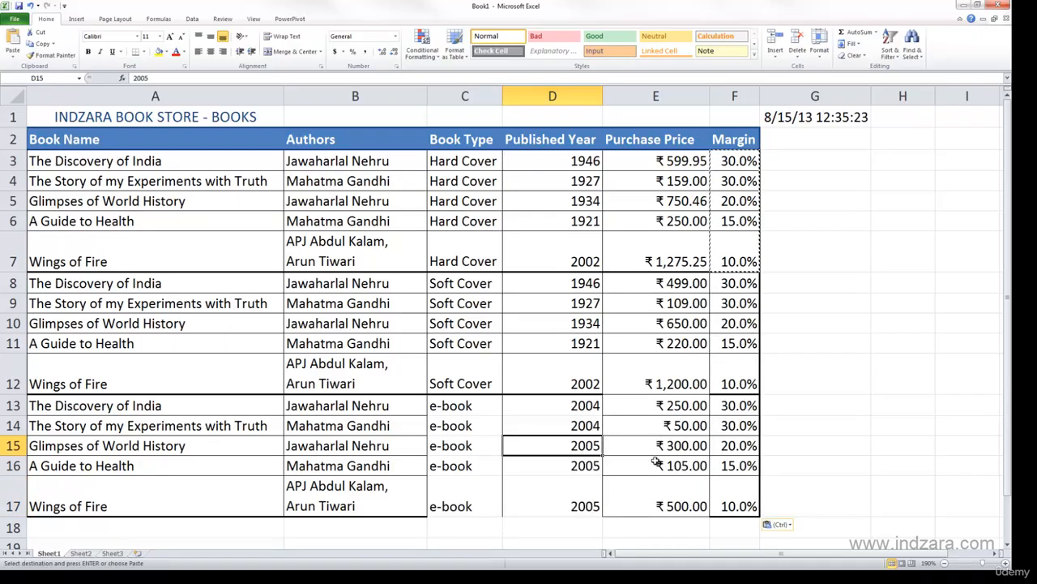
# Step: Set thick, automatic-color borders on the left, right and bottom edges of the book list A3:F17 in the Format Cells settings
pyautogui.click(549, 458)
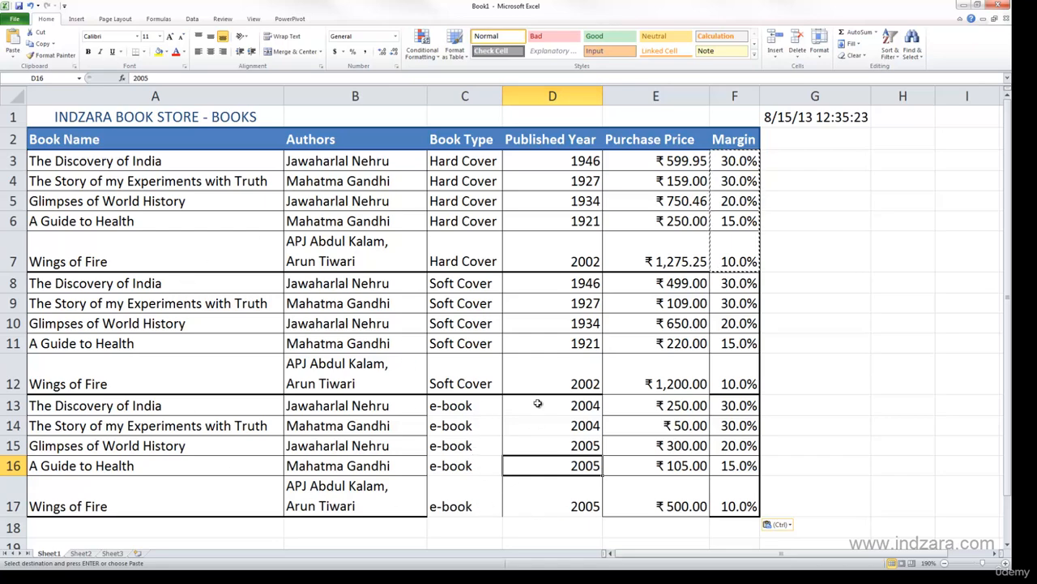
pyautogui.moveTo(742, 504); pyautogui.dragTo(162, 162)
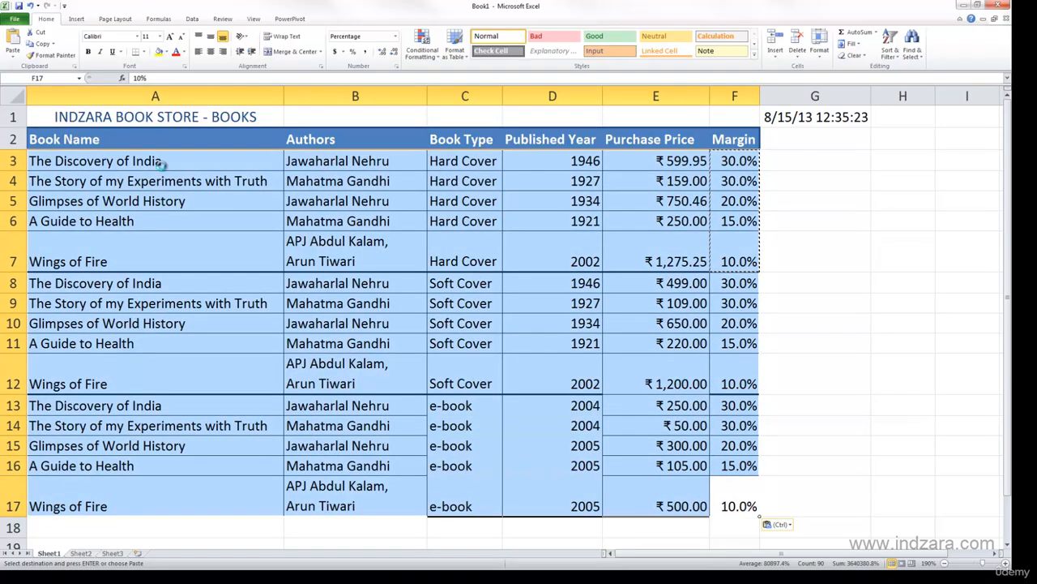
pyautogui.hotkey('ctrl', '1')
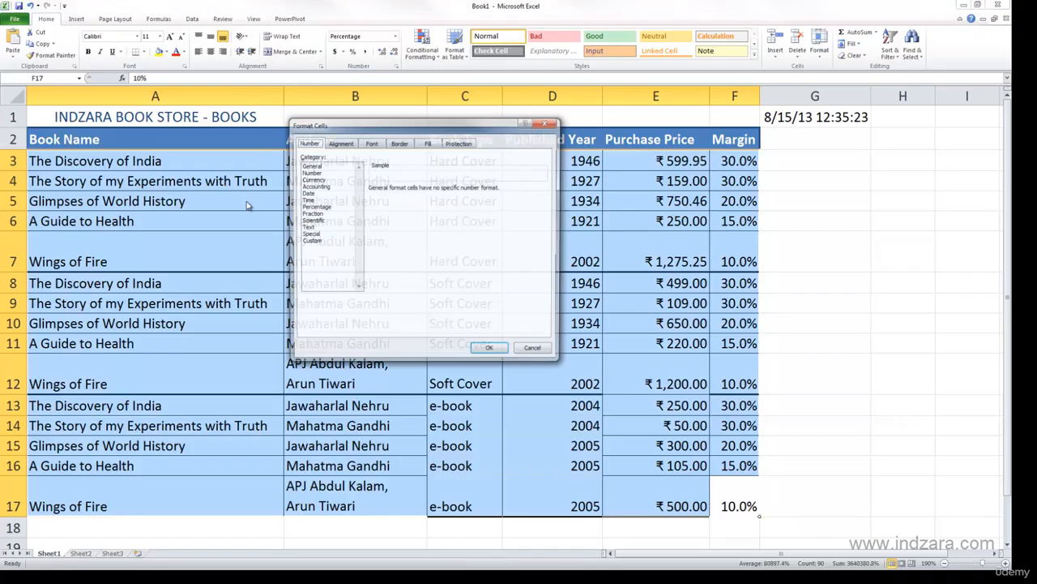
pyautogui.moveTo(373, 131); pyautogui.dragTo(569, 205)
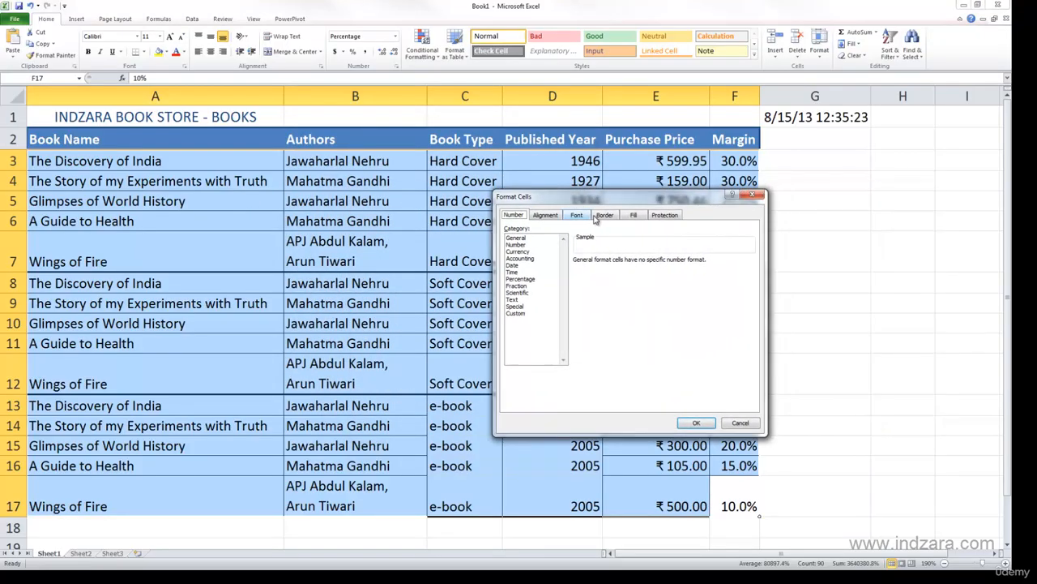
pyautogui.click(606, 216)
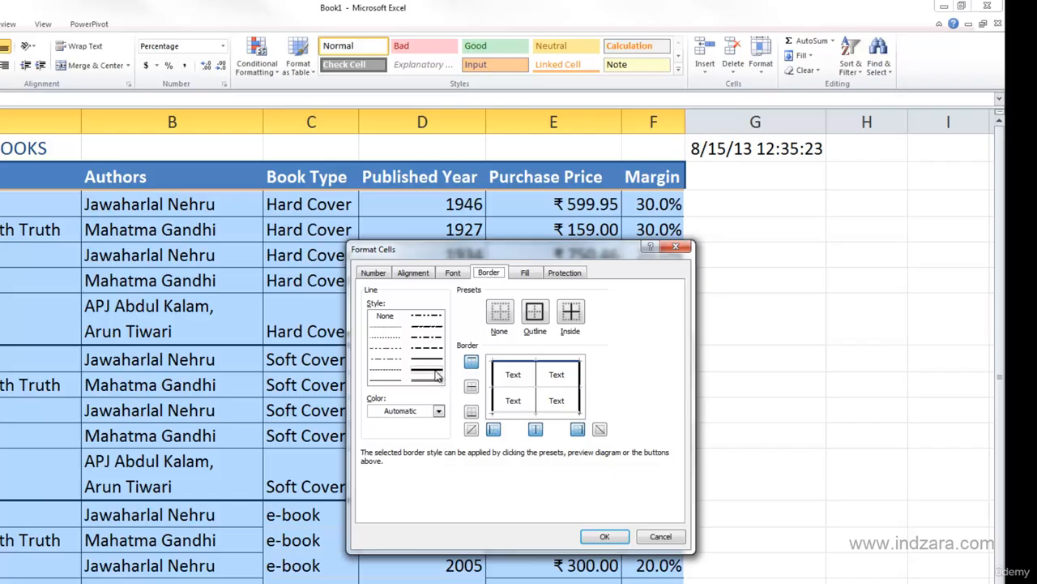
pyautogui.click(438, 411)
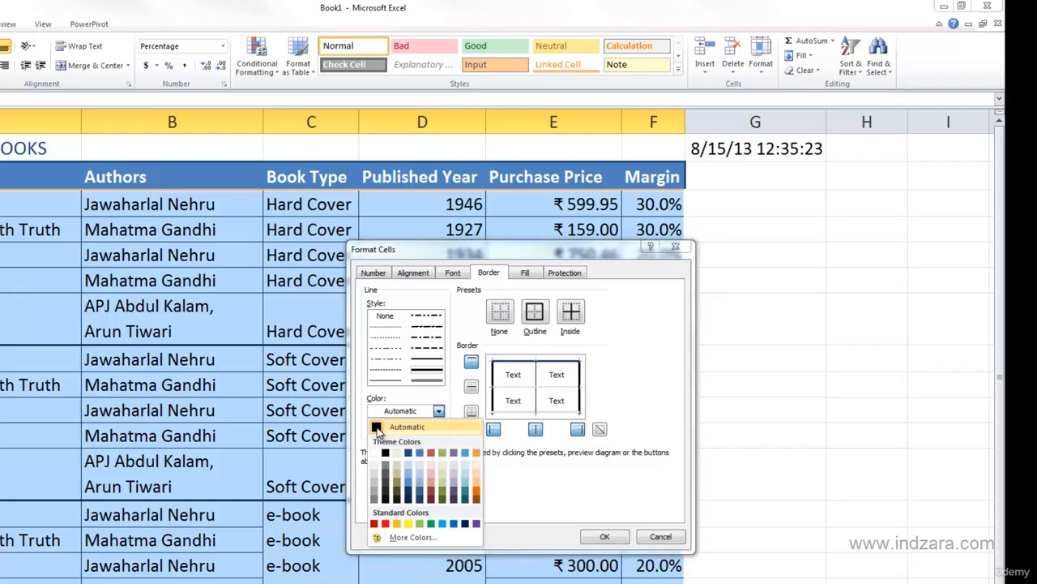
pyautogui.click(380, 433)
pyautogui.click(492, 431)
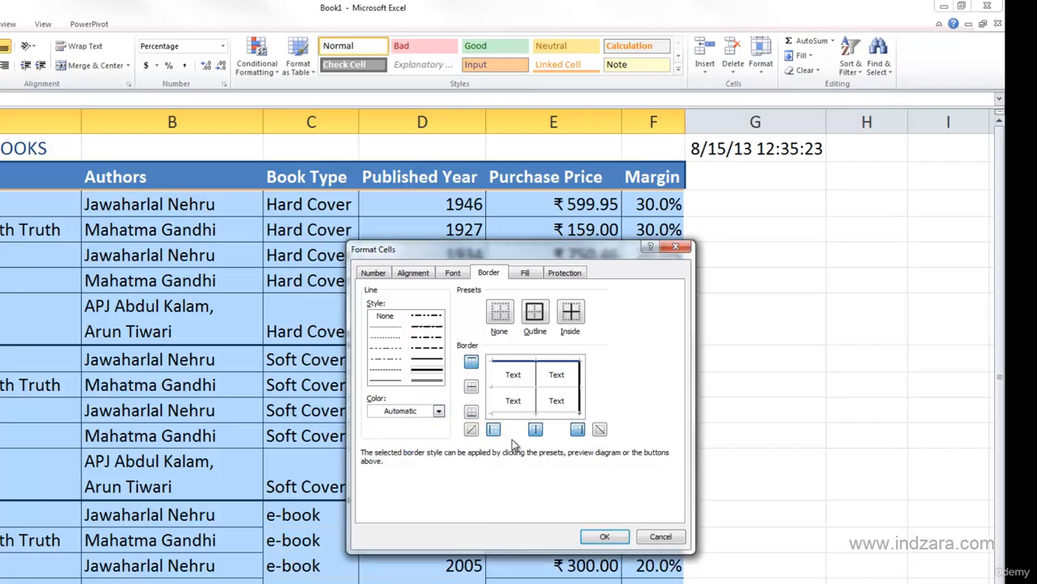
pyautogui.click(491, 431)
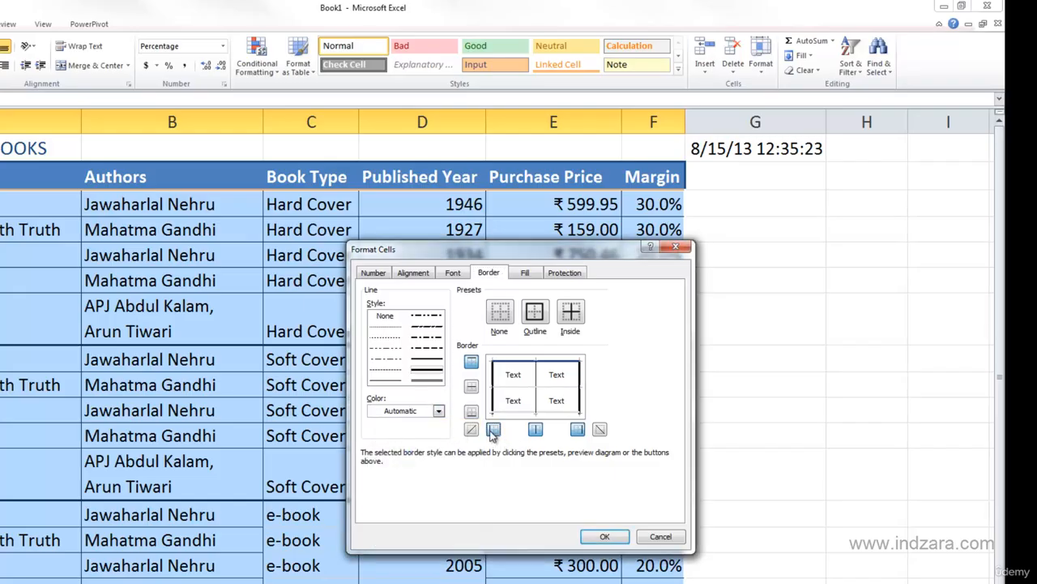
pyautogui.click(578, 435)
pyautogui.click(579, 434)
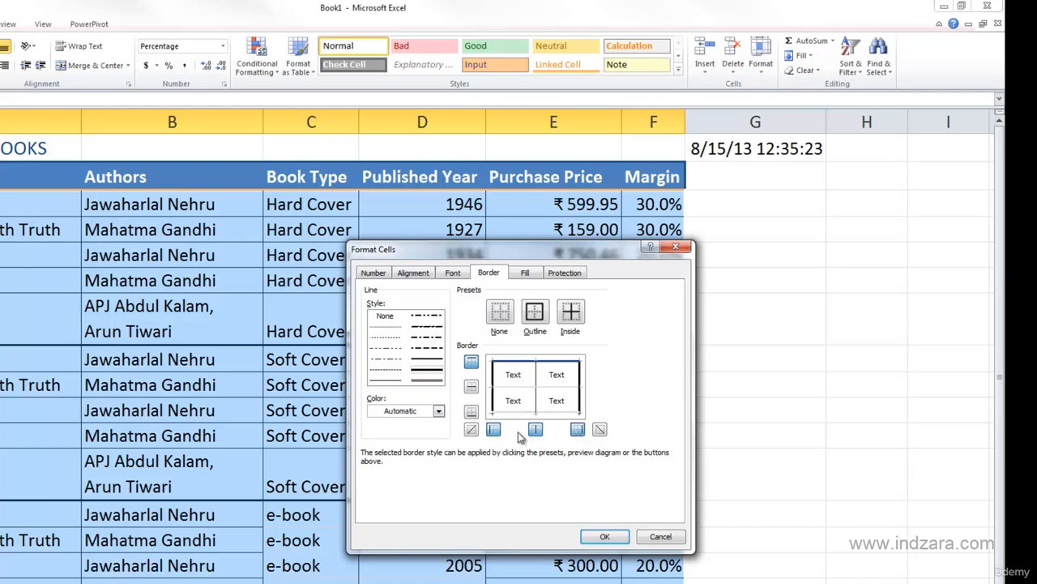
pyautogui.click(471, 411)
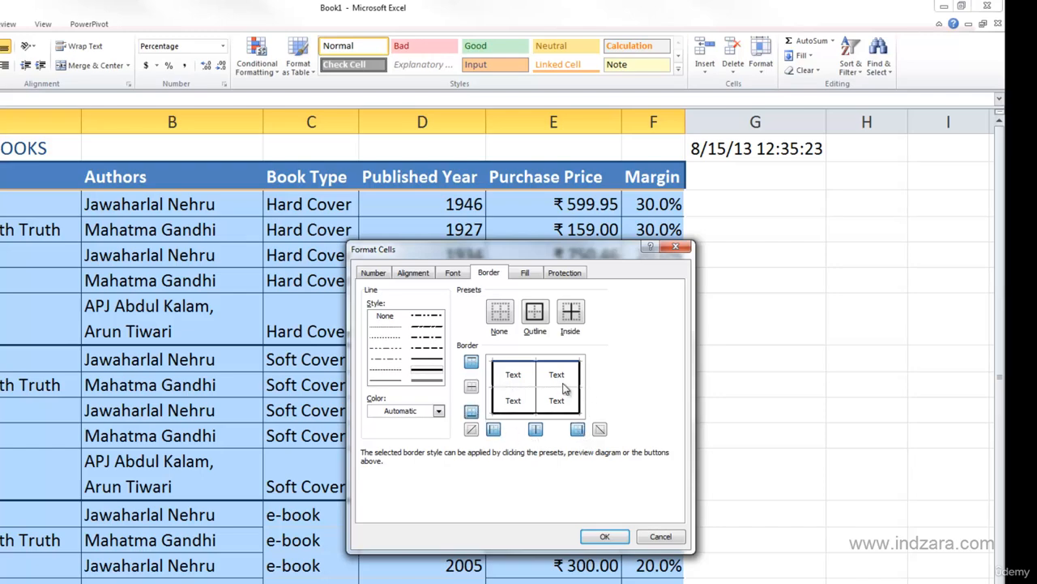
# Step: Set thin vertical and horizontal inside borders for A3:F17, apply the border formatting and deselect the range
pyautogui.click(535, 429)
pyautogui.click(384, 380)
pyautogui.click(535, 430)
pyautogui.click(472, 387)
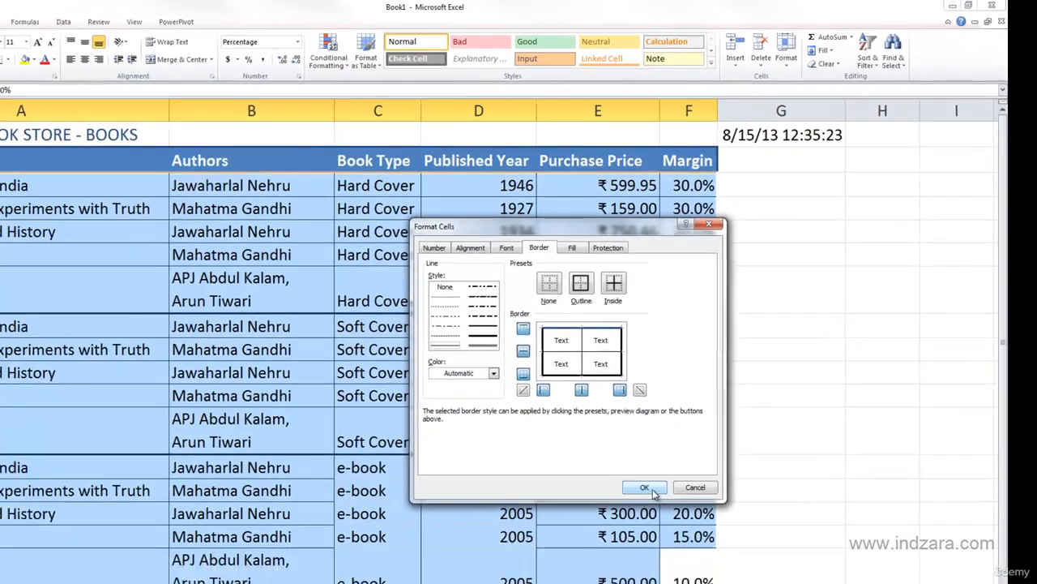
pyautogui.click(614, 542)
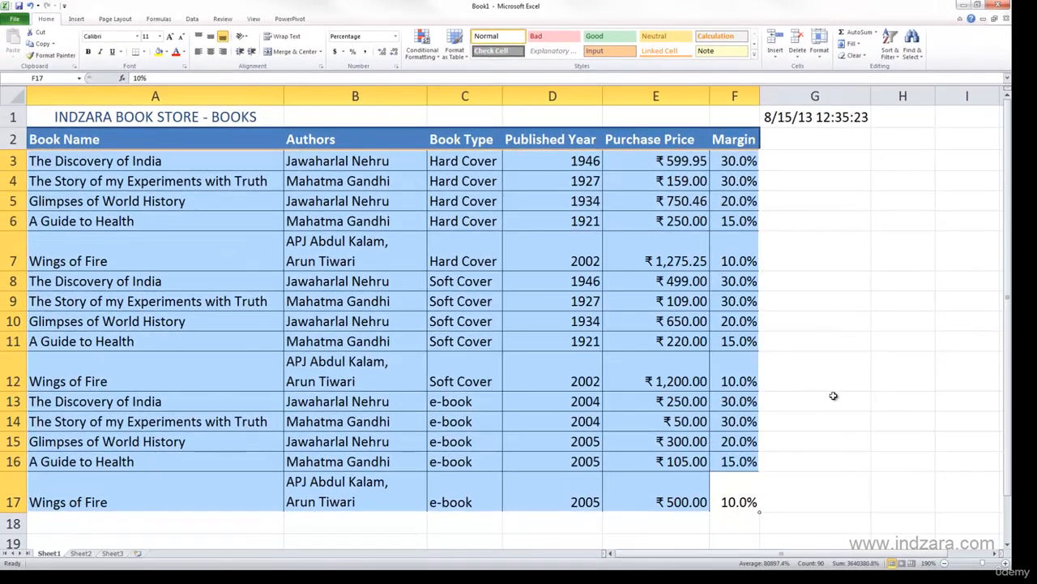
pyautogui.click(833, 395)
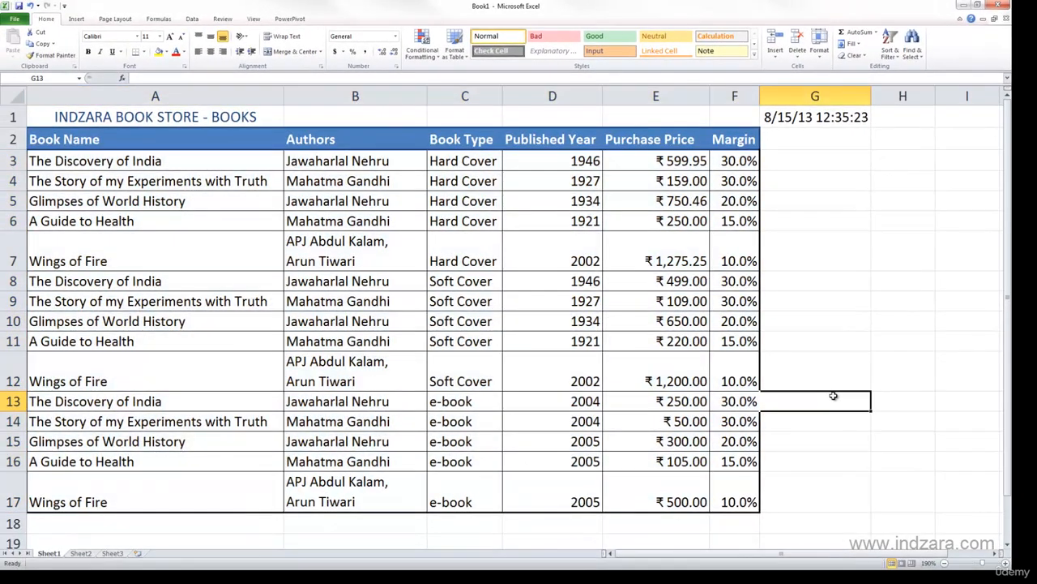
pyautogui.click(897, 318)
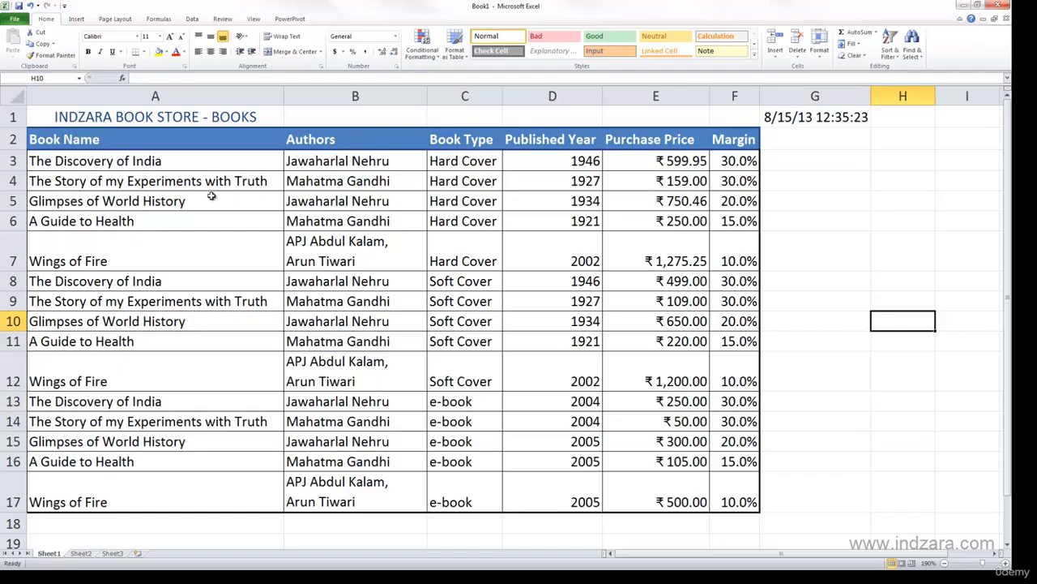